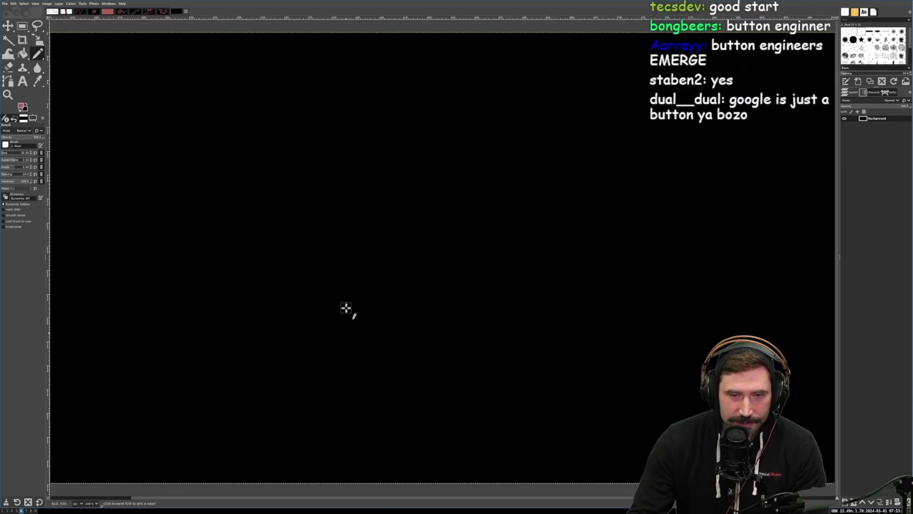
- Write the heading BOT near the canvas's upper-left corner and paint a short horizontal line in the lower-left area with a smaller brush
{"action": "mouse_move", "coordinate": [112, 55]}
{"action": "left_mouse_down"}
{"action": "mouse_move", "coordinate": [165, 56]}
{"action": "mouse_move", "coordinate": [174, 67]}
{"action": "mouse_move", "coordinate": [183, 41]}
{"action": "mouse_move", "coordinate": [232, 41]}
{"action": "left_mouse_up"}
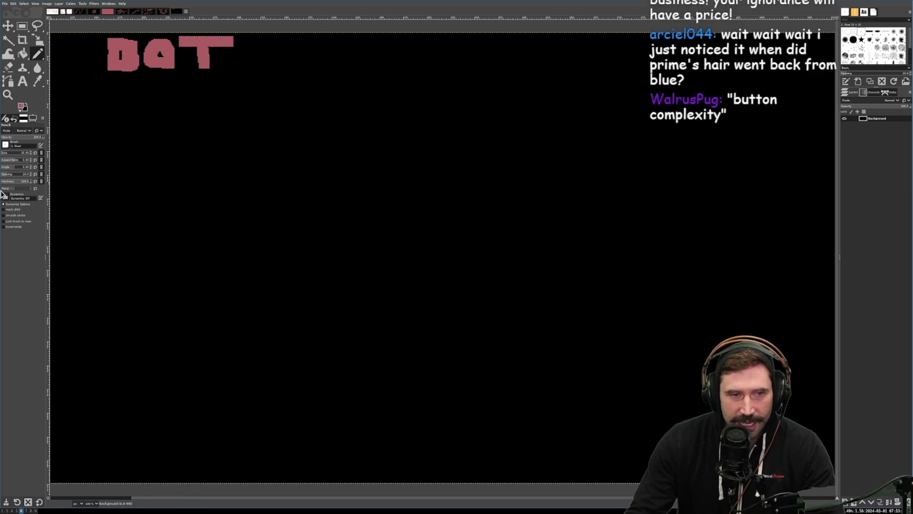
{"action": "left_click", "coordinate": [31, 155]}
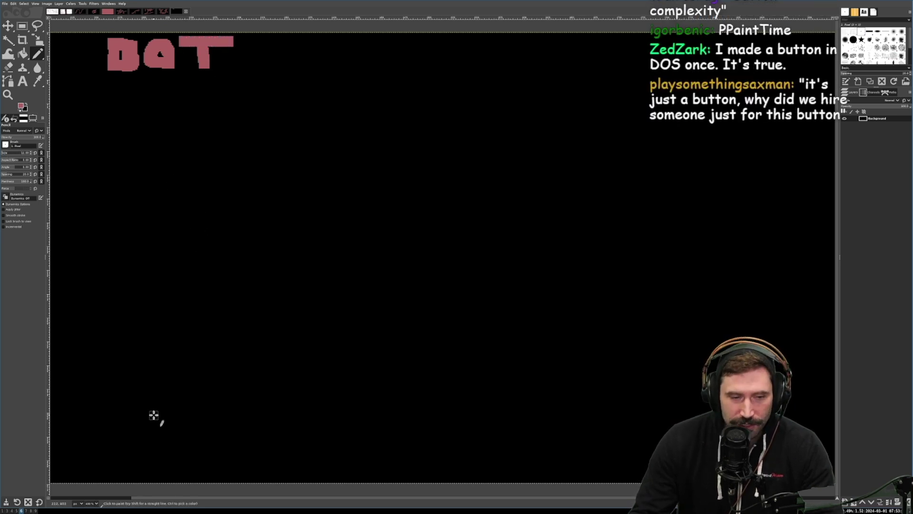
{"action": "left_click", "coordinate": [159, 373]}
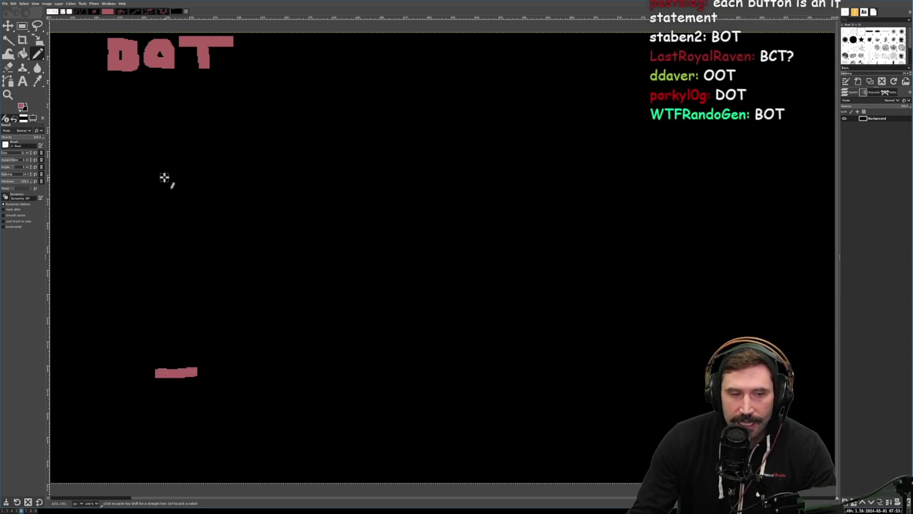
- Draw a box below the BOT heading and write the label HTML above it
{"action": "mouse_move", "coordinate": [155, 153]}
{"action": "left_mouse_down"}
{"action": "mouse_move", "coordinate": [158, 209]}
{"action": "mouse_move", "coordinate": [185, 152]}
{"action": "mouse_move", "coordinate": [206, 184]}
{"action": "mouse_move", "coordinate": [151, 206]}
{"action": "left_mouse_up"}
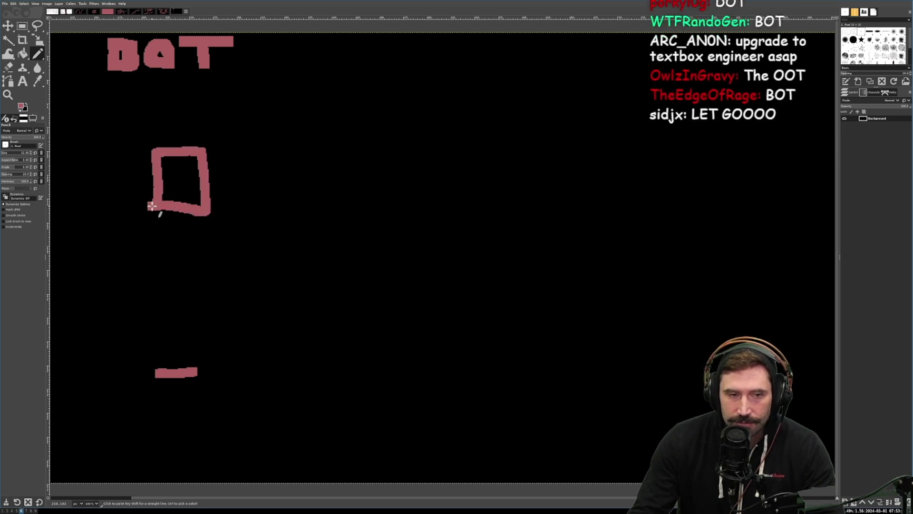
{"action": "mouse_move", "coordinate": [188, 100]}
{"action": "left_mouse_down"}
{"action": "mouse_move", "coordinate": [218, 122]}
{"action": "mouse_move", "coordinate": [229, 96]}
{"action": "mouse_move", "coordinate": [258, 148]}
{"action": "left_mouse_up"}
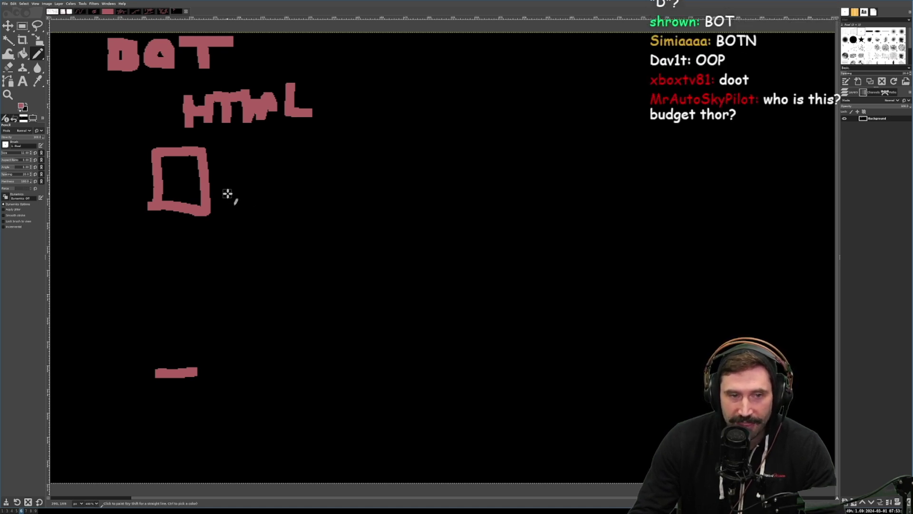
- Draw a second box labelled m beside the HTML box and link the two with arrows in both directions
{"action": "mouse_move", "coordinate": [232, 188]}
{"action": "left_mouse_down"}
{"action": "mouse_move", "coordinate": [342, 182]}
{"action": "mouse_move", "coordinate": [326, 165]}
{"action": "left_mouse_up"}
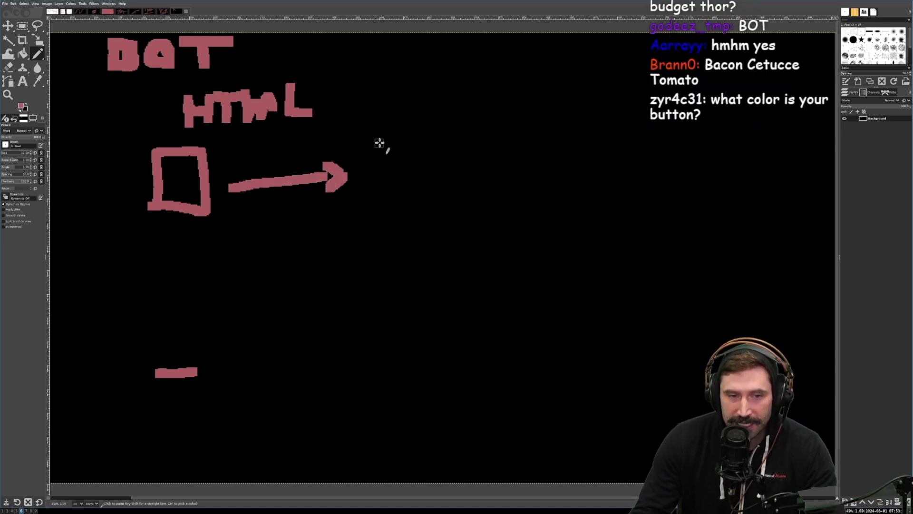
{"action": "mouse_move", "coordinate": [380, 143]}
{"action": "left_mouse_down"}
{"action": "mouse_move", "coordinate": [386, 199]}
{"action": "mouse_move", "coordinate": [452, 205]}
{"action": "mouse_move", "coordinate": [386, 197]}
{"action": "left_mouse_up"}
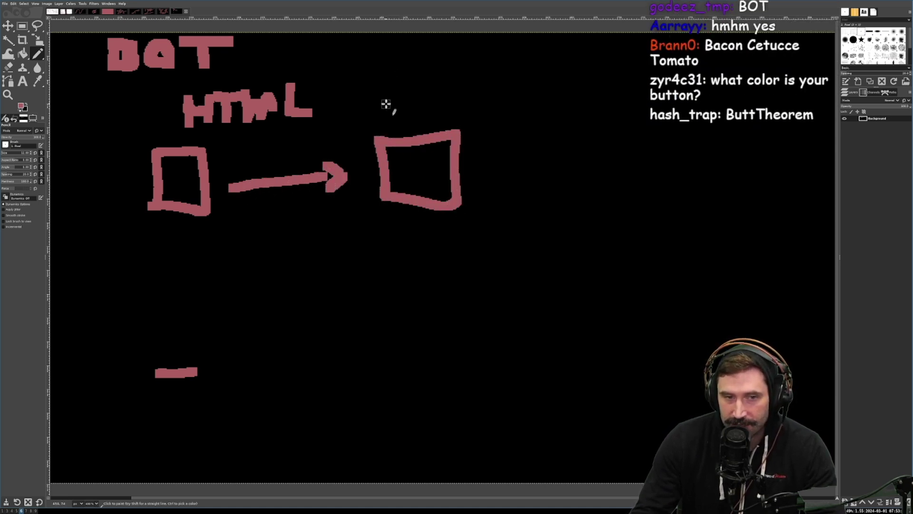
{"action": "left_click_drag", "start_coordinate": [397, 114], "coordinate": [444, 115]}
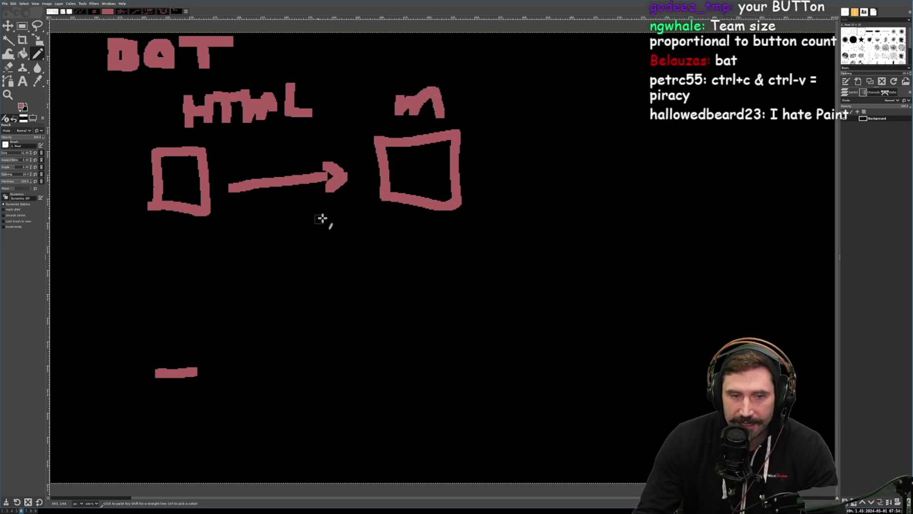
{"action": "left_click_drag", "start_coordinate": [352, 211], "coordinate": [236, 213]}
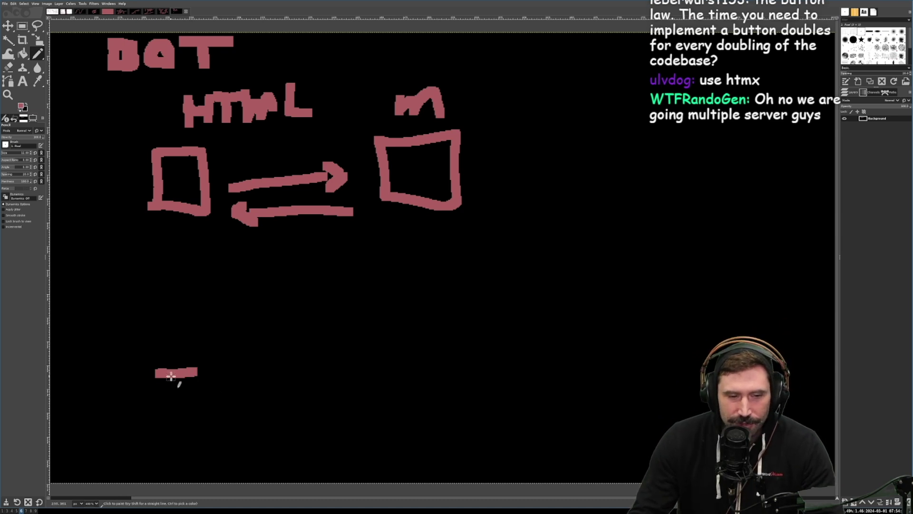
- Draw an upward arrow below the short horizontal line and write MTB < 1w beneath the m box
{"action": "mouse_move", "coordinate": [196, 400]}
{"action": "left_mouse_down"}
{"action": "mouse_move", "coordinate": [198, 445]}
{"action": "mouse_move", "coordinate": [206, 409]}
{"action": "left_mouse_up"}
{"action": "mouse_move", "coordinate": [395, 257]}
{"action": "left_mouse_down"}
{"action": "mouse_move", "coordinate": [419, 278]}
{"action": "mouse_move", "coordinate": [440, 279]}
{"action": "left_mouse_up"}
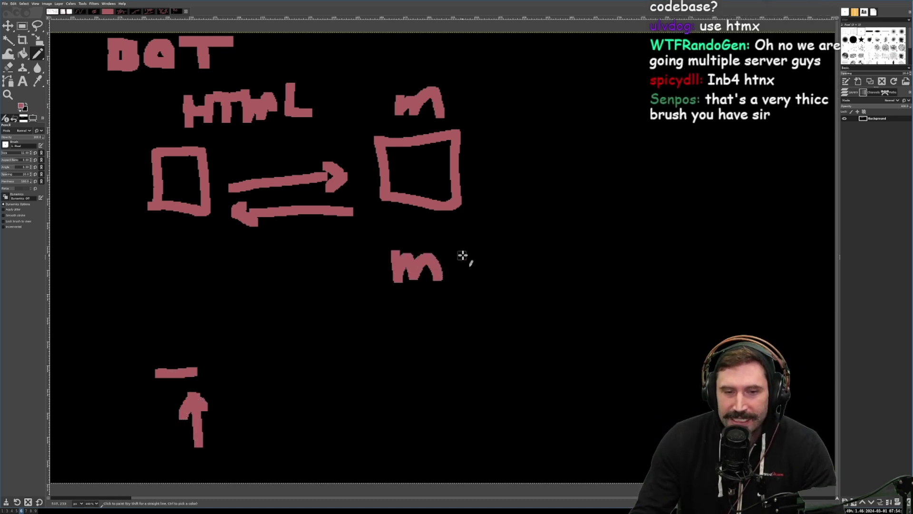
{"action": "left_click_drag", "start_coordinate": [469, 252], "coordinate": [469, 275]}
{"action": "left_click_drag", "start_coordinate": [448, 250], "coordinate": [495, 247]}
{"action": "mouse_move", "coordinate": [511, 245]}
{"action": "left_mouse_down"}
{"action": "mouse_move", "coordinate": [512, 273]}
{"action": "mouse_move", "coordinate": [523, 271]}
{"action": "left_mouse_up"}
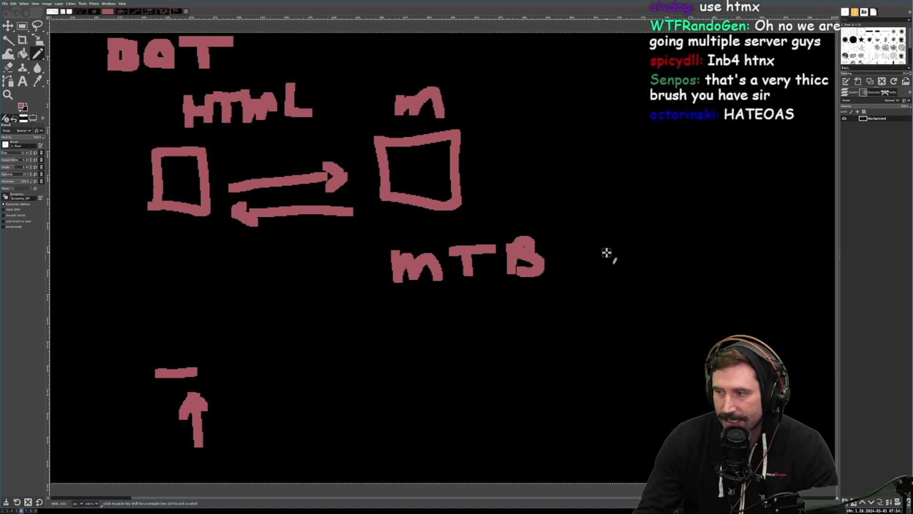
{"action": "left_click_drag", "start_coordinate": [595, 234], "coordinate": [610, 259]}
{"action": "mouse_move", "coordinate": [634, 225]}
{"action": "left_mouse_down"}
{"action": "mouse_move", "coordinate": [654, 263]}
{"action": "mouse_move", "coordinate": [699, 240]}
{"action": "left_mouse_up"}
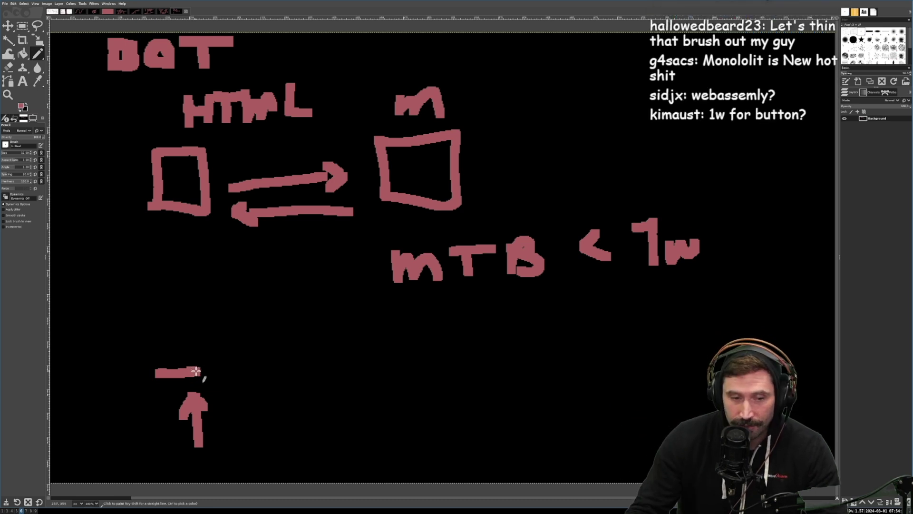
- Extend the short line into a rising curve with a second upward arrow, and add an arrow labelled SM pointing at the HTML box
{"action": "mouse_move", "coordinate": [196, 371]}
{"action": "left_mouse_down"}
{"action": "mouse_move", "coordinate": [249, 353]}
{"action": "mouse_move", "coordinate": [248, 413]}
{"action": "mouse_move", "coordinate": [235, 383]}
{"action": "left_mouse_up"}
{"action": "left_click_drag", "start_coordinate": [249, 352], "coordinate": [256, 321]}
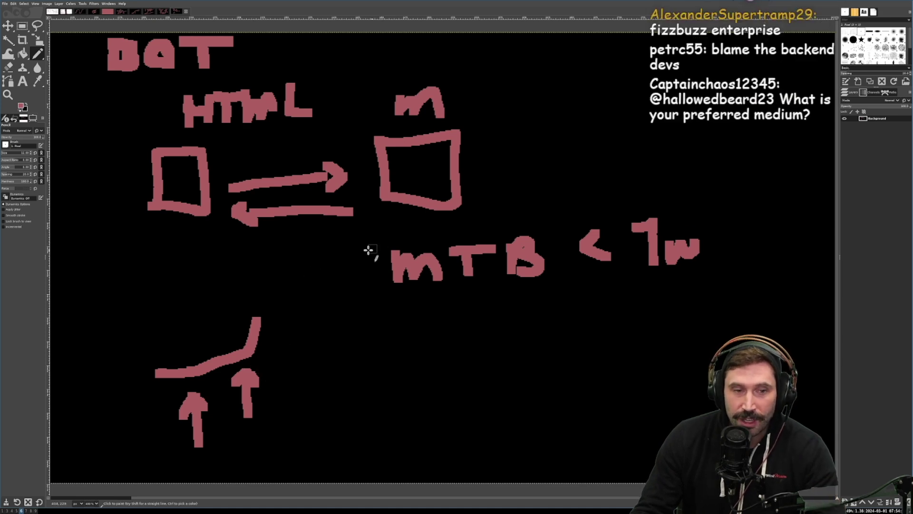
{"action": "mouse_move", "coordinate": [114, 273]}
{"action": "left_mouse_down"}
{"action": "mouse_move", "coordinate": [158, 228]}
{"action": "mouse_move", "coordinate": [126, 230]}
{"action": "left_mouse_up"}
{"action": "mouse_move", "coordinate": [95, 336]}
{"action": "left_mouse_down"}
{"action": "mouse_move", "coordinate": [115, 305]}
{"action": "mouse_move", "coordinate": [175, 330]}
{"action": "left_mouse_up"}
- Draw an arrow pointing at the m box's outer side and a cluster of three boxes in the canvas's upper-right corner
{"action": "left_click_drag", "start_coordinate": [554, 143], "coordinate": [491, 172]}
{"action": "left_click_drag", "start_coordinate": [503, 132], "coordinate": [519, 192]}
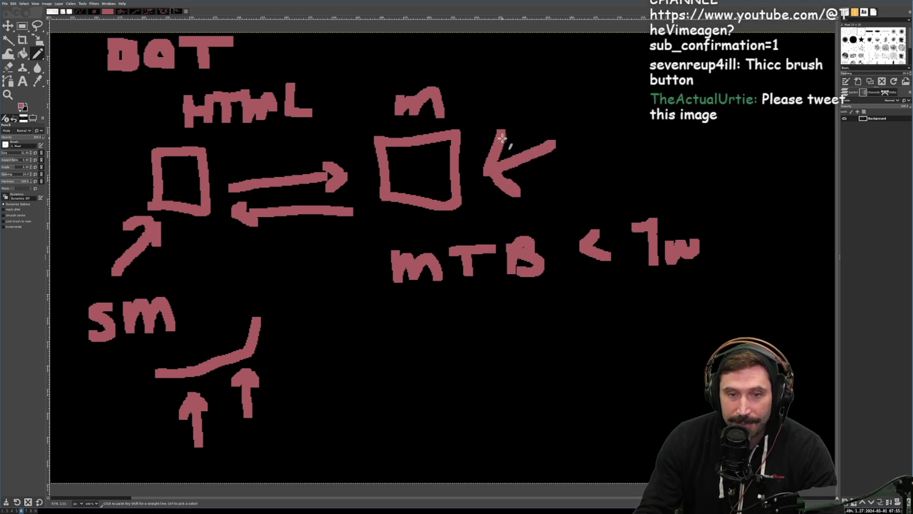
{"action": "left_click_drag", "start_coordinate": [644, 81], "coordinate": [640, 133]}
{"action": "mouse_move", "coordinate": [643, 53]}
{"action": "left_mouse_down"}
{"action": "mouse_move", "coordinate": [708, 95]}
{"action": "mouse_move", "coordinate": [671, 171]}
{"action": "mouse_move", "coordinate": [644, 106]}
{"action": "left_mouse_up"}
{"action": "mouse_move", "coordinate": [720, 85]}
{"action": "left_mouse_down"}
{"action": "mouse_move", "coordinate": [715, 59]}
{"action": "mouse_move", "coordinate": [761, 56]}
{"action": "mouse_move", "coordinate": [719, 92]}
{"action": "left_mouse_up"}
{"action": "mouse_move", "coordinate": [735, 109]}
{"action": "left_mouse_down"}
{"action": "mouse_move", "coordinate": [745, 162]}
{"action": "mouse_move", "coordinate": [757, 164]}
{"action": "left_mouse_up"}
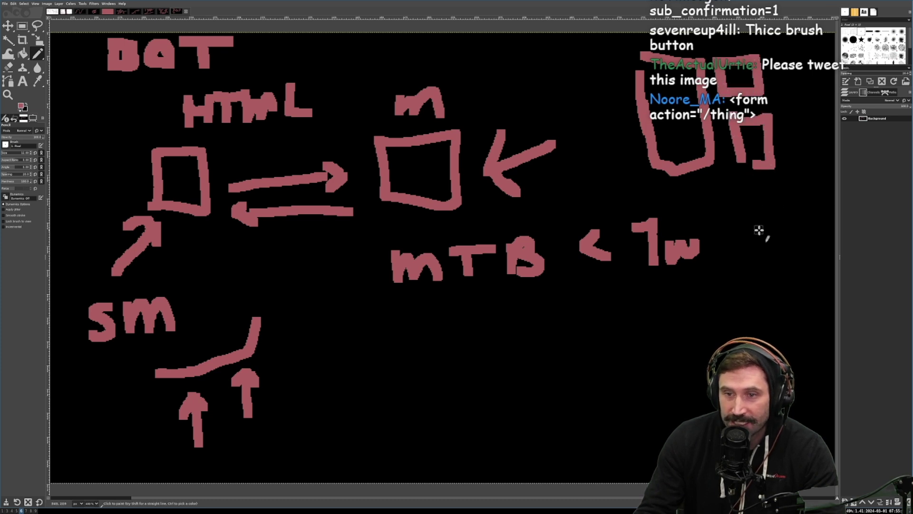
- Draw an arrow pointing up at the three-box cluster and label it K8s
{"action": "left_click_drag", "start_coordinate": [778, 244], "coordinate": [738, 193]}
{"action": "left_click_drag", "start_coordinate": [714, 288], "coordinate": [727, 329]}
{"action": "left_click_drag", "start_coordinate": [750, 284], "coordinate": [732, 300]}
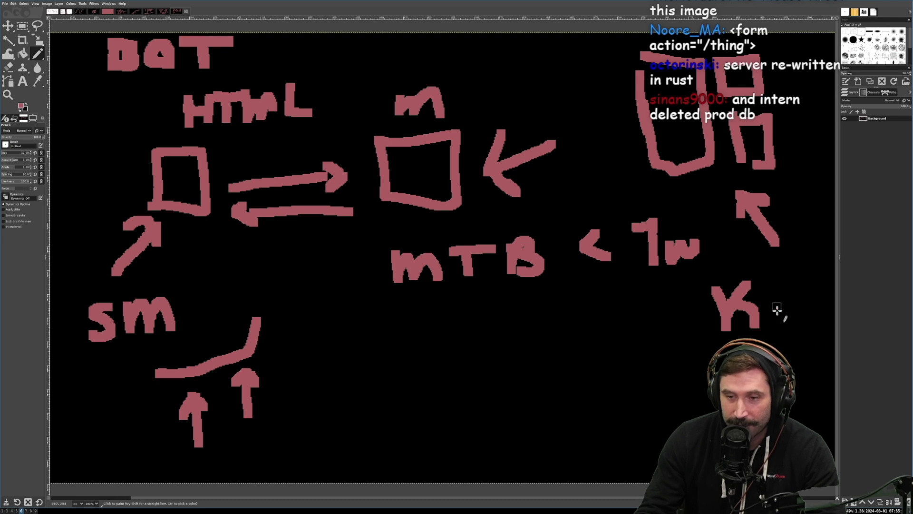
{"action": "left_click_drag", "start_coordinate": [792, 270], "coordinate": [770, 332]}
{"action": "left_click_drag", "start_coordinate": [822, 291], "coordinate": [808, 327]}
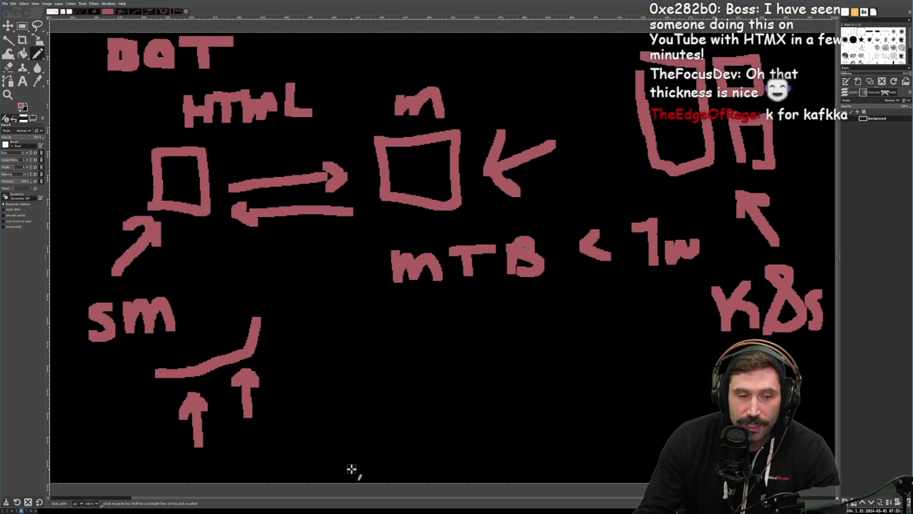
- Write the letter E near the canvas's lower edge and draw a long curved arrow from it to the HTML box
{"action": "left_click_drag", "start_coordinate": [330, 434], "coordinate": [325, 464]}
{"action": "mouse_move", "coordinate": [328, 434]}
{"action": "left_mouse_down"}
{"action": "mouse_move", "coordinate": [359, 433]}
{"action": "mouse_move", "coordinate": [357, 473]}
{"action": "mouse_move", "coordinate": [234, 241]}
{"action": "mouse_move", "coordinate": [250, 237]}
{"action": "mouse_move", "coordinate": [217, 245]}
{"action": "left_mouse_up"}
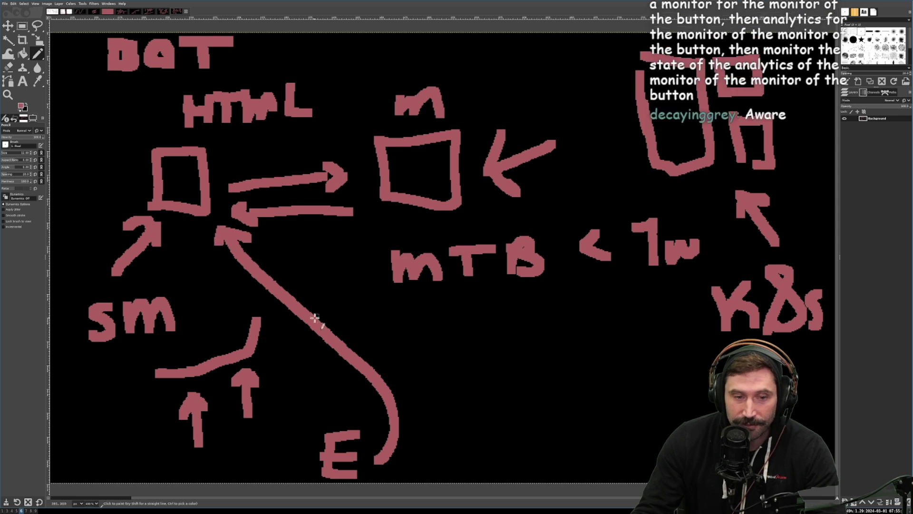
{"action": "mouse_move", "coordinate": [315, 324]}
{"action": "left_mouse_down"}
{"action": "mouse_move", "coordinate": [367, 234]}
{"action": "mouse_move", "coordinate": [408, 216]}
{"action": "left_mouse_up"}
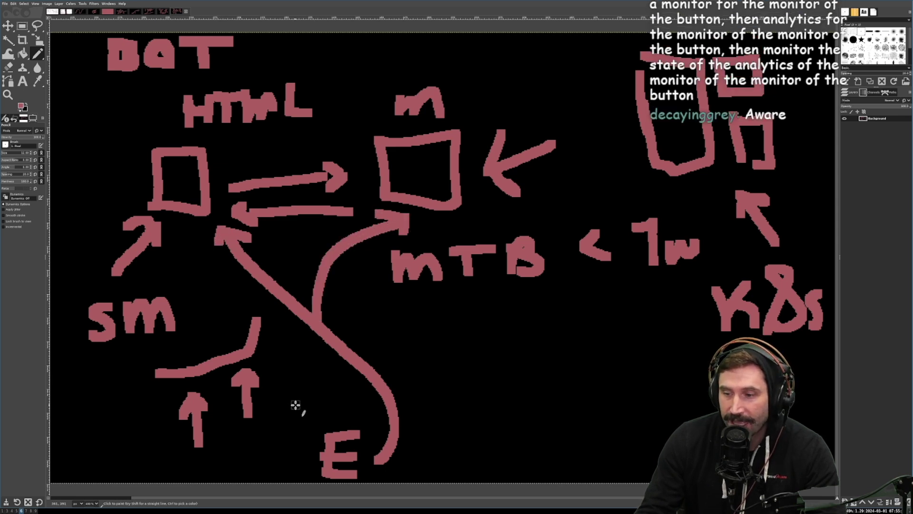
{"action": "key", "text": "ctrl+z"}
{"action": "key", "text": "ctrl+z"}
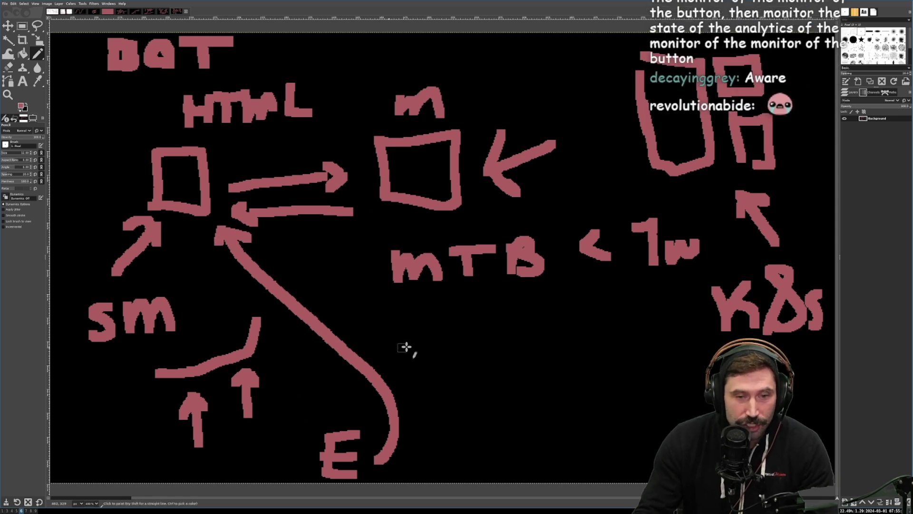
- Draw a horizontal arrow leading away from the E and write the letter B at its tip
{"action": "left_click_drag", "start_coordinate": [418, 445], "coordinate": [540, 445]}
{"action": "mouse_move", "coordinate": [545, 468]}
{"action": "left_mouse_down"}
{"action": "mouse_move", "coordinate": [568, 445]}
{"action": "mouse_move", "coordinate": [540, 427]}
{"action": "left_mouse_up"}
{"action": "mouse_move", "coordinate": [614, 457]}
{"action": "left_mouse_down"}
{"action": "mouse_move", "coordinate": [613, 414]}
{"action": "mouse_move", "coordinate": [628, 442]}
{"action": "mouse_move", "coordinate": [616, 458]}
{"action": "left_mouse_up"}
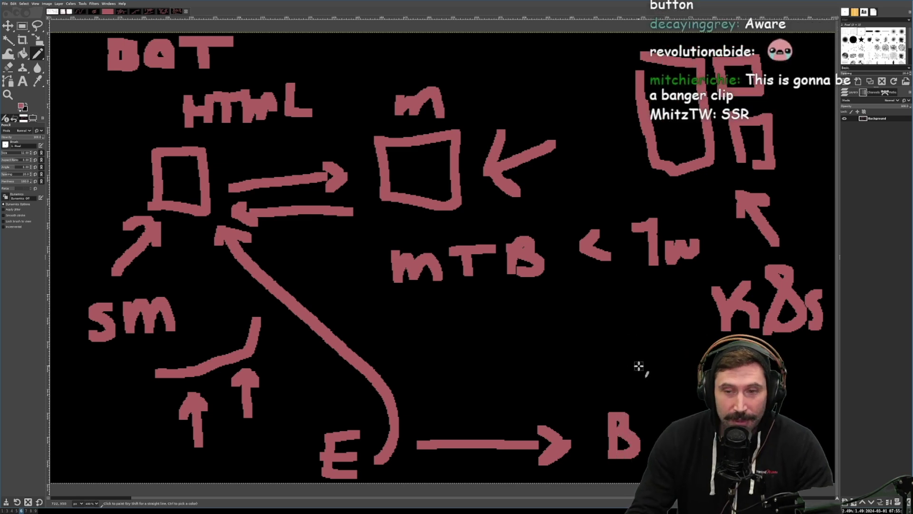
- Draw an arrow from B up to the three-box cluster, and a looping arrow from the cluster back to the HTML box
{"action": "mouse_move", "coordinate": [638, 367]}
{"action": "left_mouse_down"}
{"action": "mouse_move", "coordinate": [750, 206]}
{"action": "mouse_move", "coordinate": [745, 173]}
{"action": "left_mouse_up"}
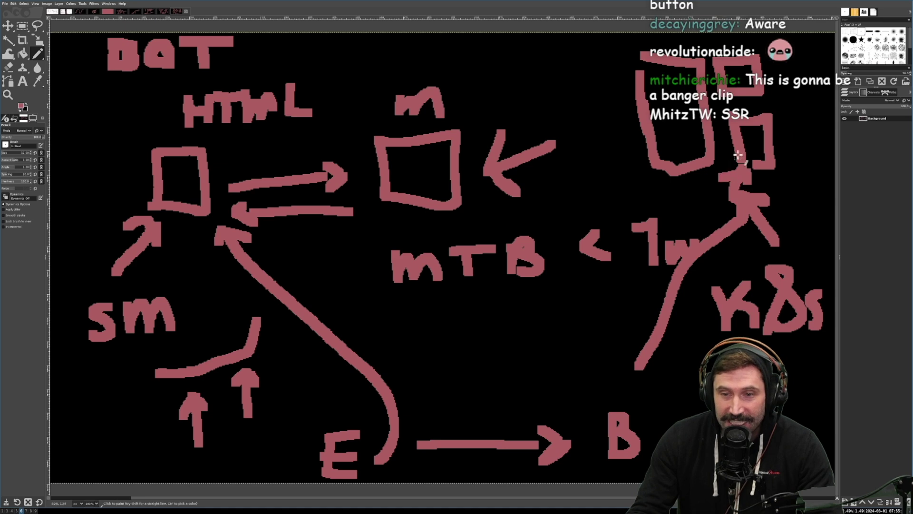
{"action": "mouse_move", "coordinate": [783, 127]}
{"action": "left_mouse_down"}
{"action": "mouse_move", "coordinate": [661, 40]}
{"action": "mouse_move", "coordinate": [621, 176]}
{"action": "mouse_move", "coordinate": [684, 123]}
{"action": "mouse_move", "coordinate": [665, 125]}
{"action": "left_mouse_up"}
{"action": "mouse_move", "coordinate": [653, 165]}
{"action": "left_mouse_down"}
{"action": "mouse_move", "coordinate": [659, 171]}
{"action": "mouse_move", "coordinate": [537, 59]}
{"action": "mouse_move", "coordinate": [224, 175]}
{"action": "mouse_move", "coordinate": [227, 164]}
{"action": "left_mouse_up"}
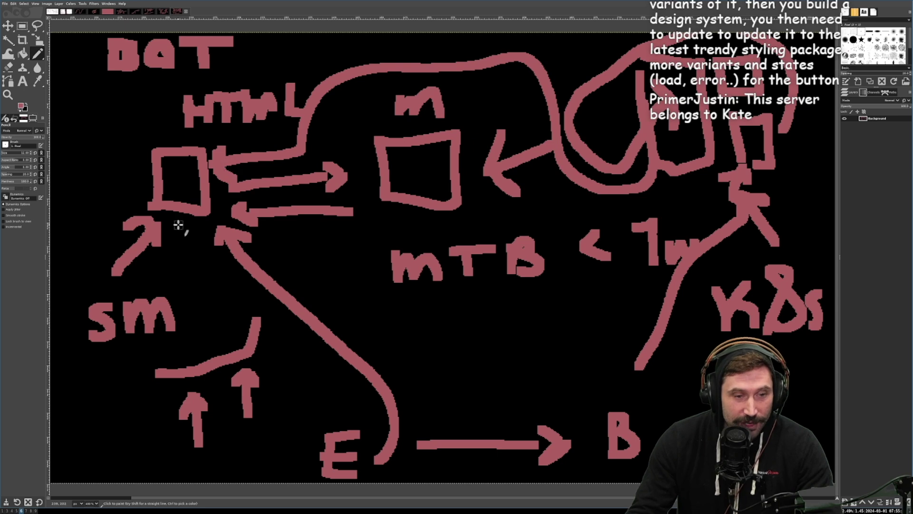
- Underline SM and the B of MTB, and draw a small box with a downward arrow below the MTB text
{"action": "left_click_drag", "start_coordinate": [92, 352], "coordinate": [184, 339]}
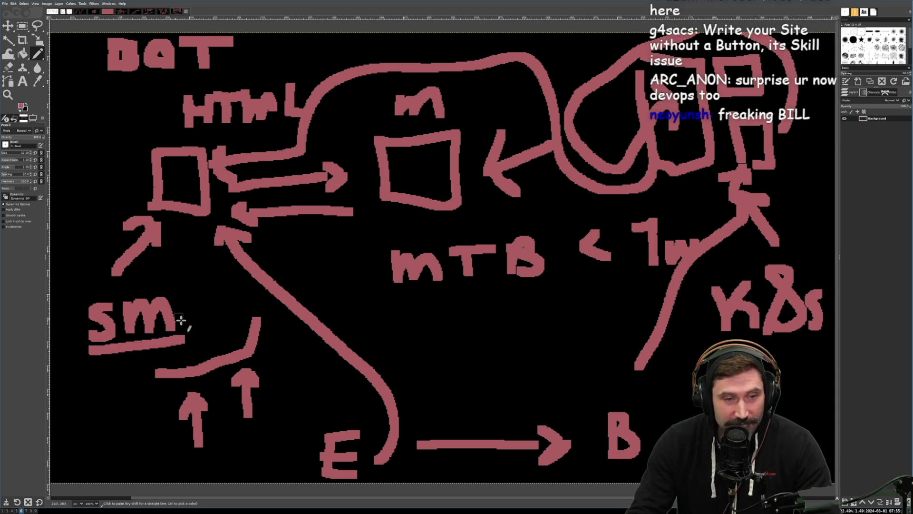
{"action": "mouse_move", "coordinate": [458, 304]}
{"action": "left_mouse_down"}
{"action": "mouse_move", "coordinate": [465, 358]}
{"action": "mouse_move", "coordinate": [503, 363]}
{"action": "mouse_move", "coordinate": [460, 354]}
{"action": "left_mouse_up"}
{"action": "left_click_drag", "start_coordinate": [585, 291], "coordinate": [497, 287]}
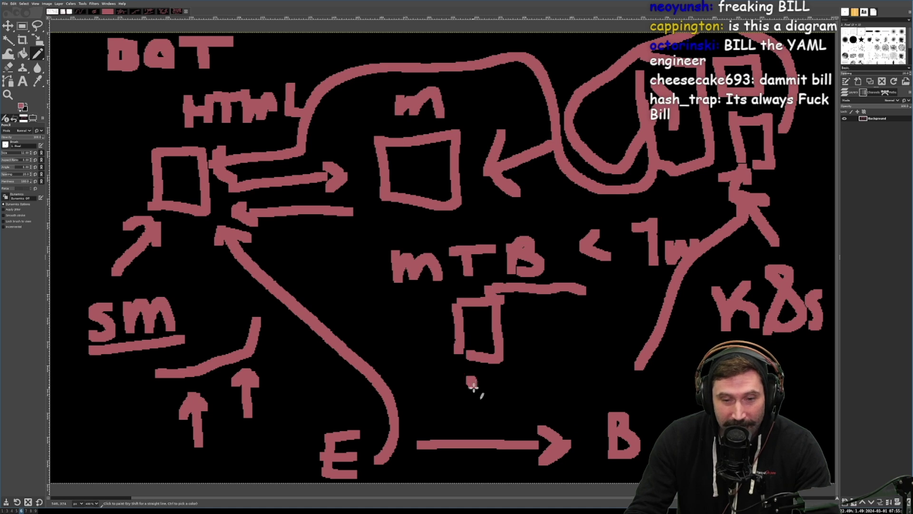
{"action": "mouse_move", "coordinate": [473, 383]}
{"action": "left_mouse_down"}
{"action": "mouse_move", "coordinate": [477, 410]}
{"action": "mouse_move", "coordinate": [495, 386]}
{"action": "left_mouse_up"}
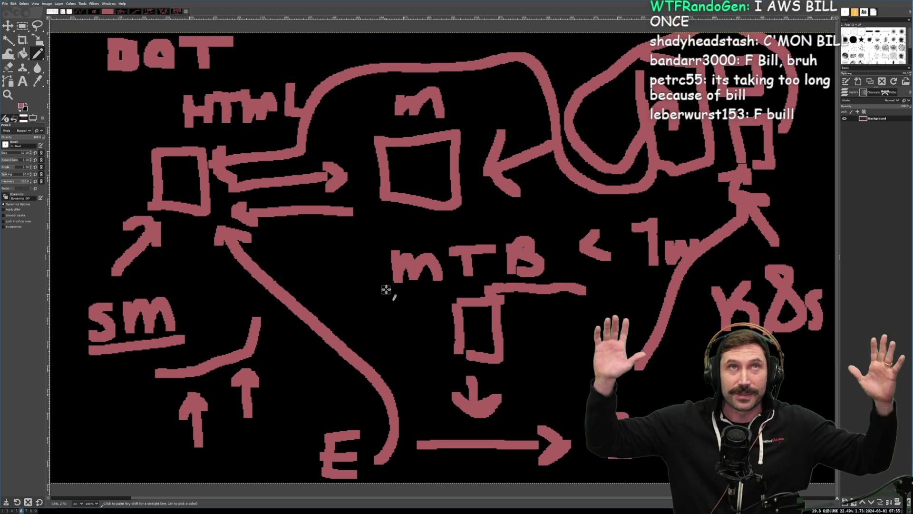
- Write the letter T beside the HTML label and draw an upward arrow beneath it
{"action": "mouse_move", "coordinate": [88, 105]}
{"action": "left_mouse_down"}
{"action": "mouse_move", "coordinate": [87, 137]}
{"action": "mouse_move", "coordinate": [125, 105]}
{"action": "left_mouse_up"}
{"action": "left_click_drag", "start_coordinate": [89, 145], "coordinate": [79, 203]}
{"action": "left_click_drag", "start_coordinate": [73, 166], "coordinate": [100, 167]}
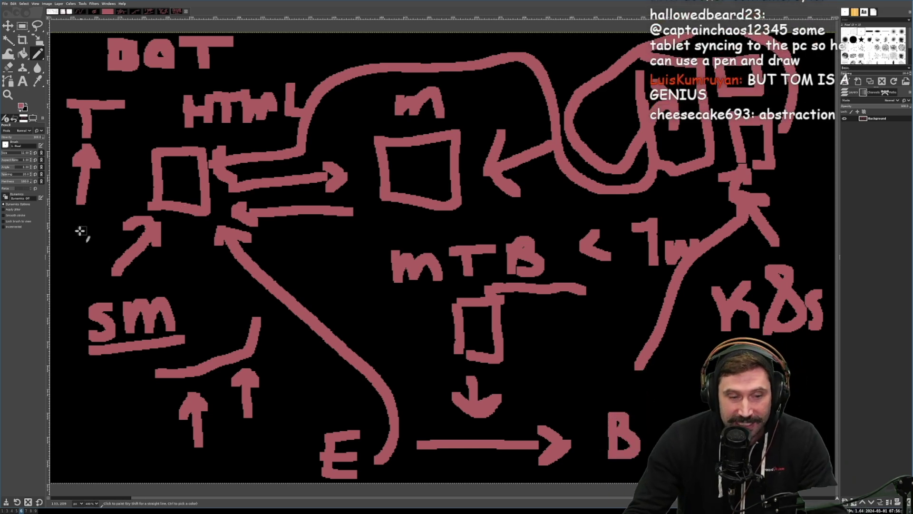
- Write the letter G and another small letter around SM, with one arrow above the G and an upward arrow below it
{"action": "mouse_move", "coordinate": [75, 233]}
{"action": "left_mouse_down"}
{"action": "mouse_move", "coordinate": [109, 231]}
{"action": "mouse_move", "coordinate": [88, 289]}
{"action": "left_mouse_up"}
{"action": "mouse_move", "coordinate": [139, 264]}
{"action": "left_mouse_down"}
{"action": "mouse_move", "coordinate": [139, 298]}
{"action": "mouse_move", "coordinate": [164, 282]}
{"action": "left_mouse_up"}
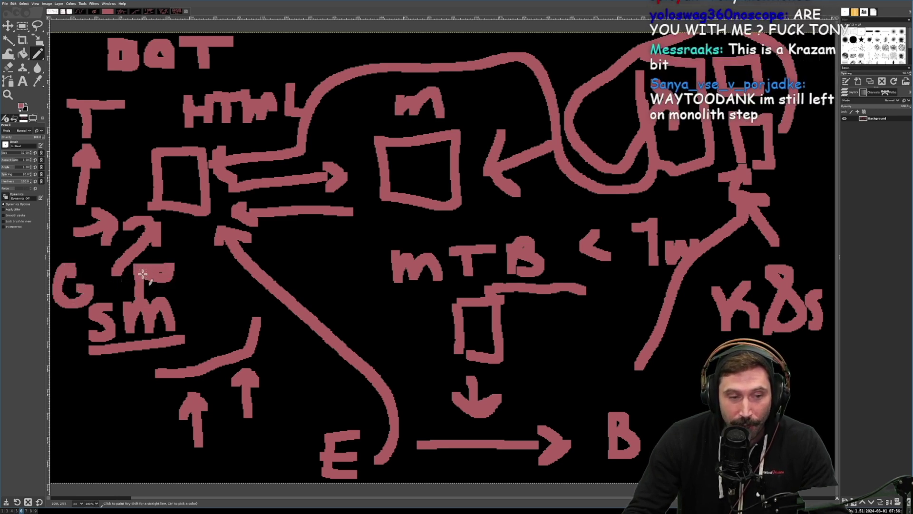
{"action": "left_click_drag", "start_coordinate": [65, 362], "coordinate": [65, 326]}
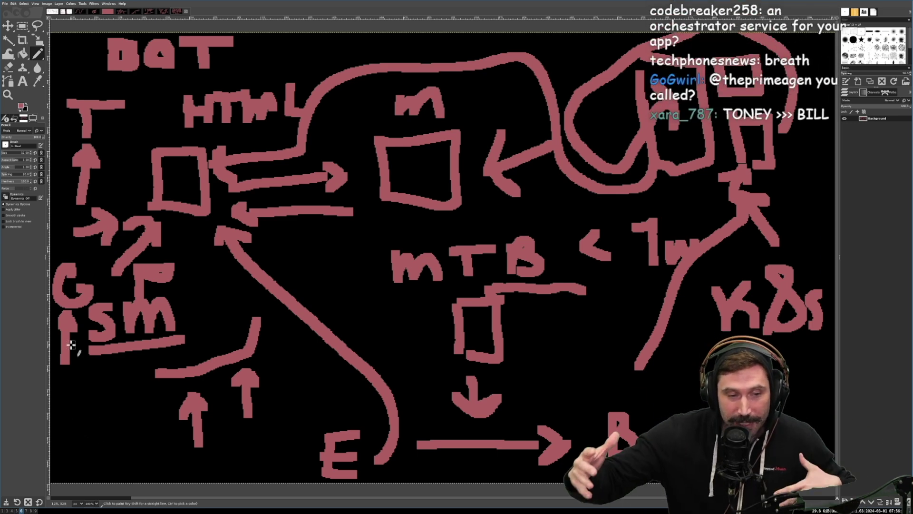
- Draw a large upward arrow below the underlined SM and a downward slanting arrow pointing toward the letter B
{"action": "mouse_move", "coordinate": [126, 386]}
{"action": "left_mouse_down"}
{"action": "mouse_move", "coordinate": [120, 451]}
{"action": "mouse_move", "coordinate": [120, 374]}
{"action": "mouse_move", "coordinate": [97, 402]}
{"action": "left_mouse_up"}
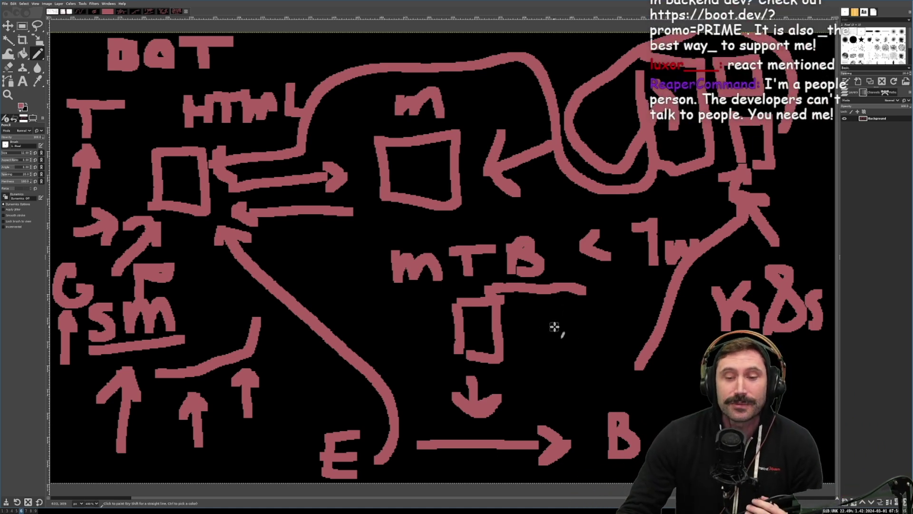
{"action": "left_click_drag", "start_coordinate": [552, 325], "coordinate": [593, 394]}
{"action": "left_click_drag", "start_coordinate": [611, 364], "coordinate": [573, 397]}
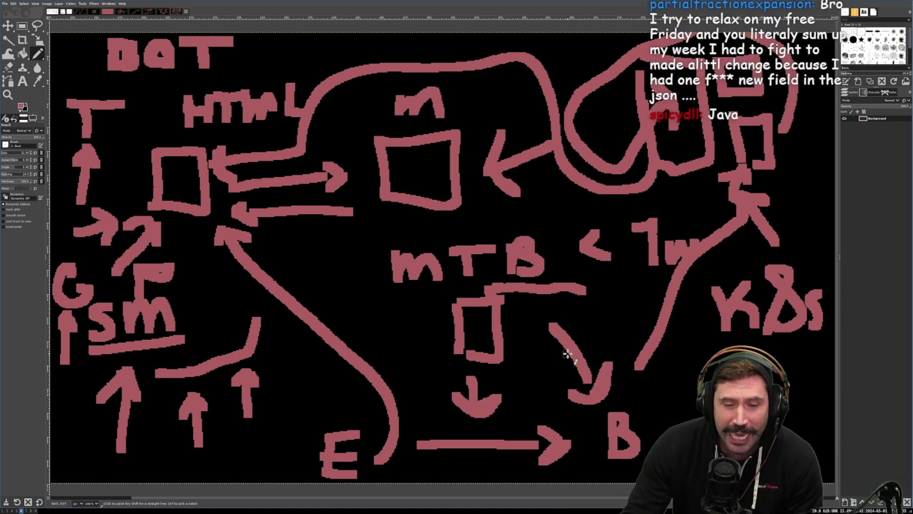